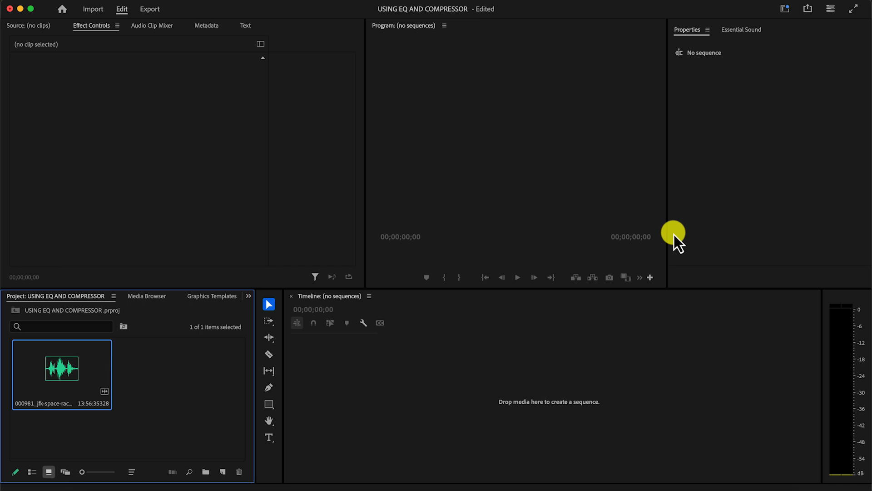
Create a new sequence from the JFK space race speech audio clip
drag(63, 390, 333, 428)
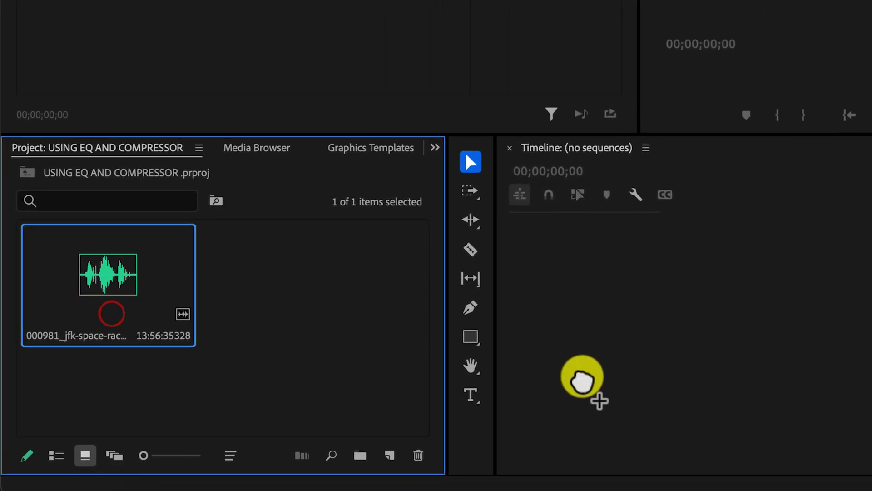
drag(582, 380, 584, 346)
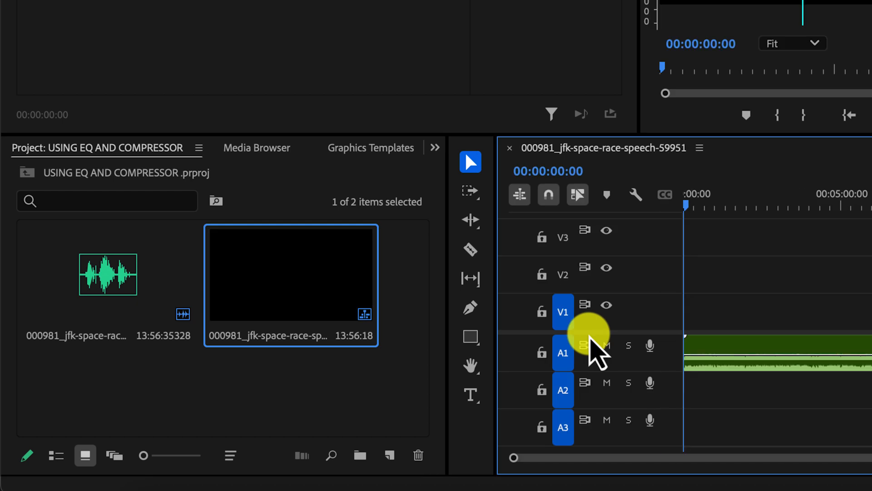
Listen to the unprocessed speech from about 00:00:44:24 in the sequence
click(708, 202)
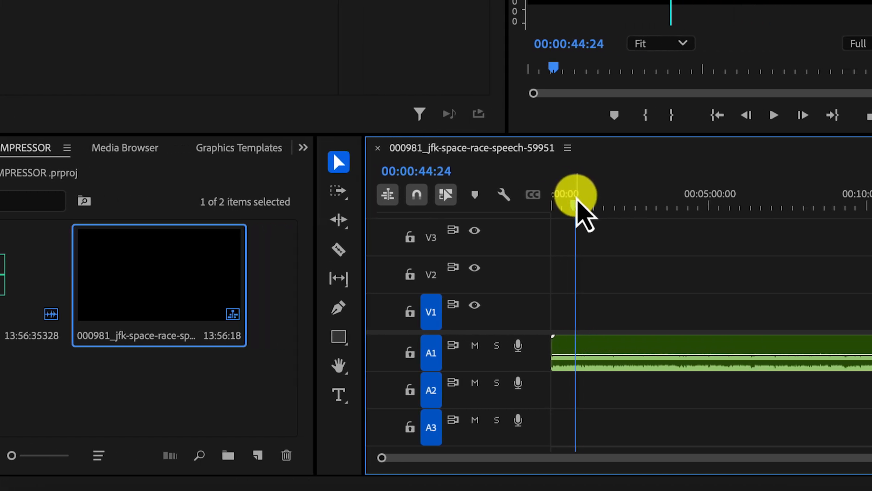
click(705, 206)
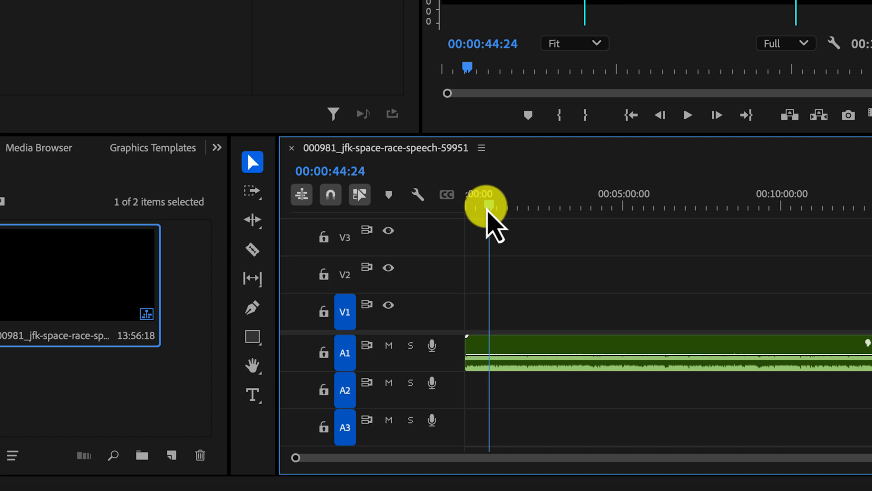
key(space)
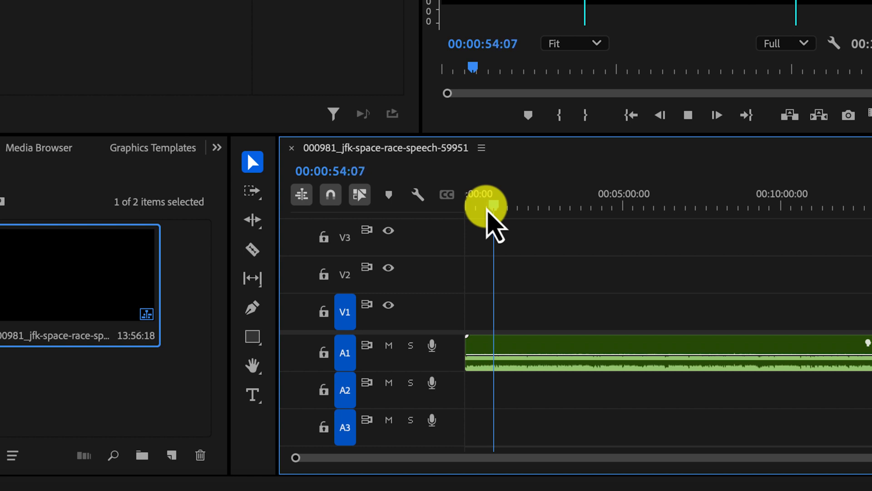
key(space)
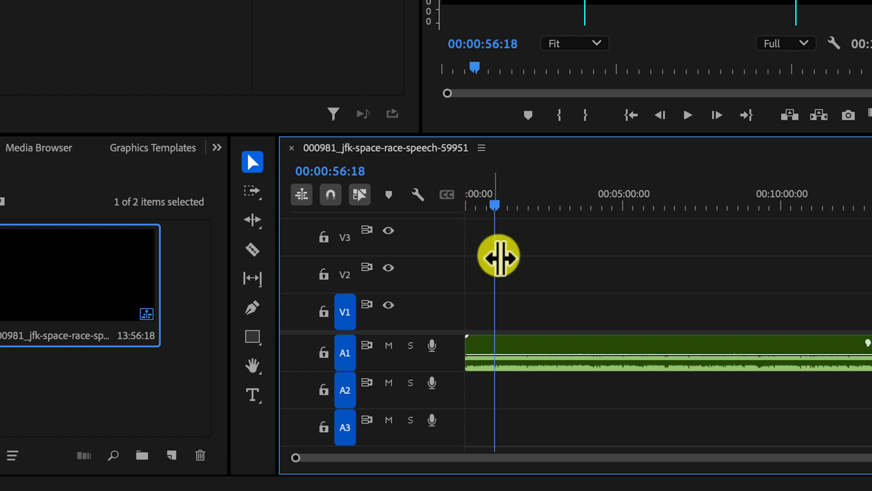
Search the effects for "EQU" and apply Parametric Equalizer to the speech clip on track A1
click(556, 353)
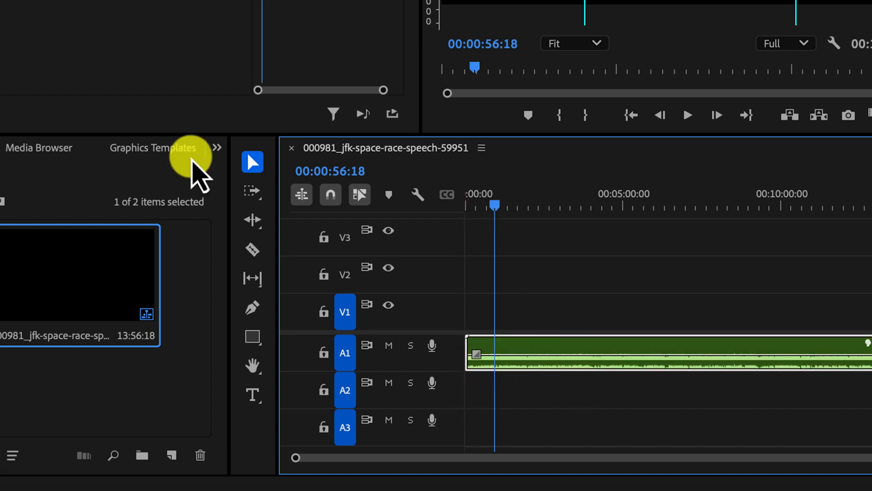
click(216, 147)
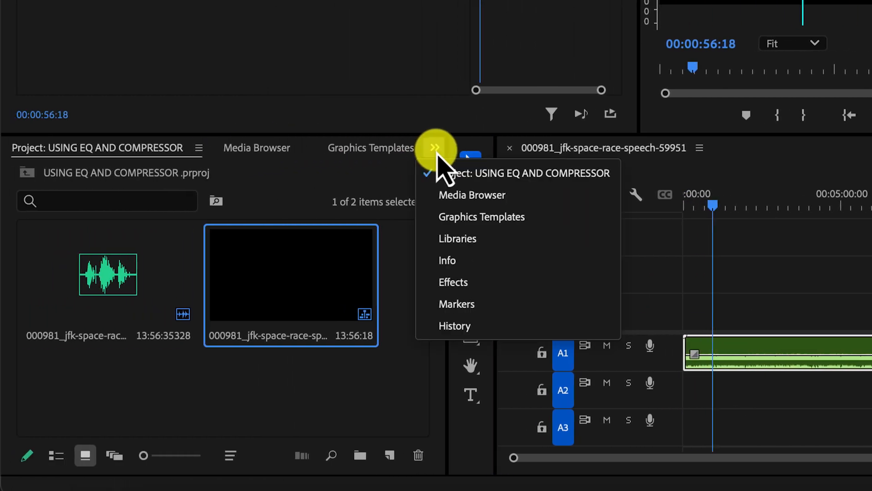
click(468, 282)
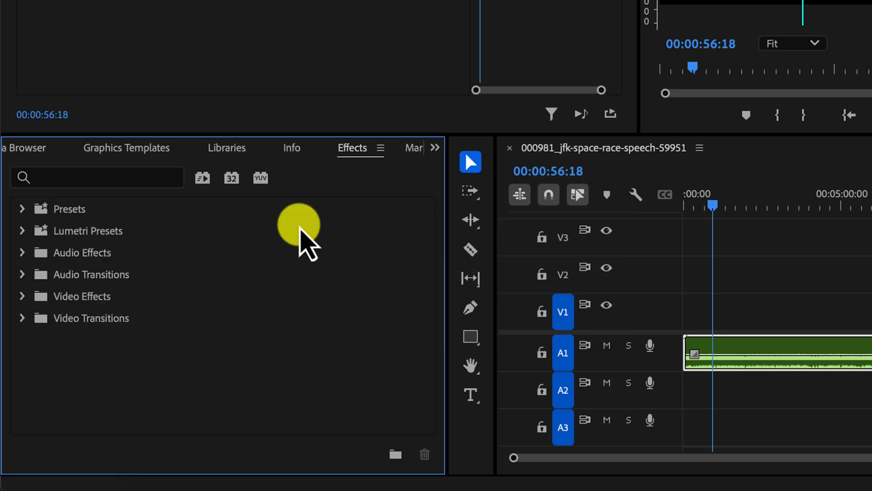
click(119, 177)
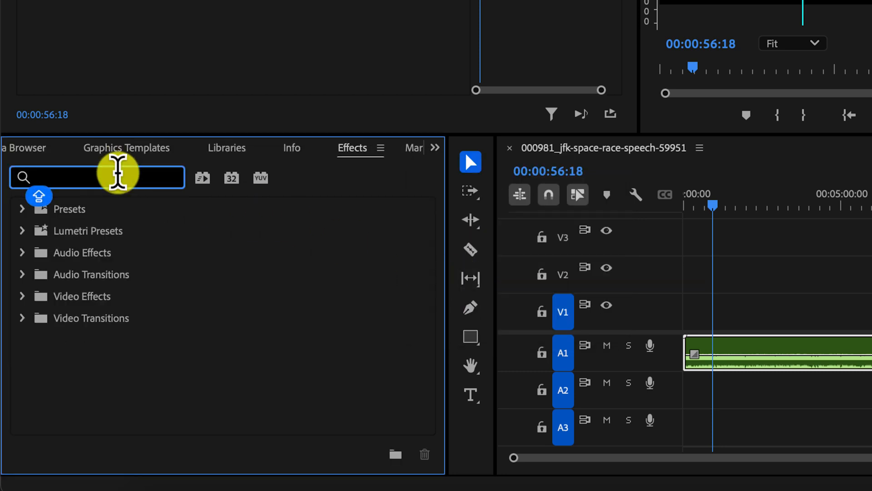
text(E)
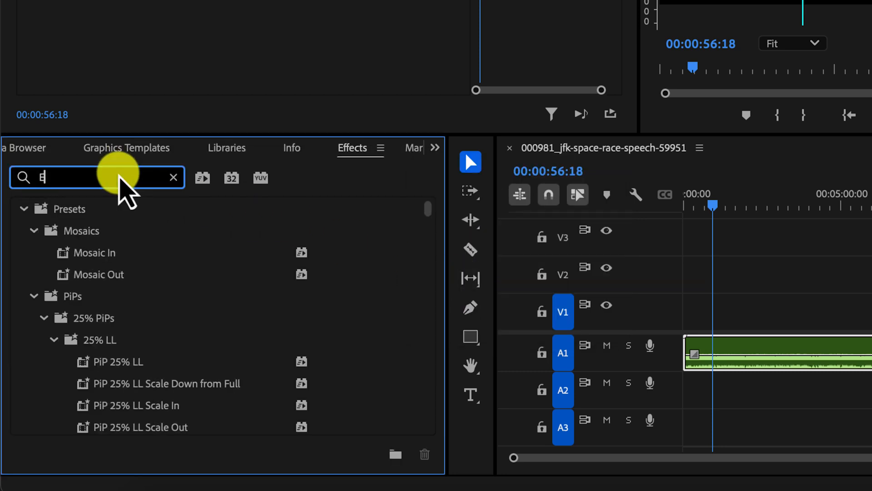
text(QU)
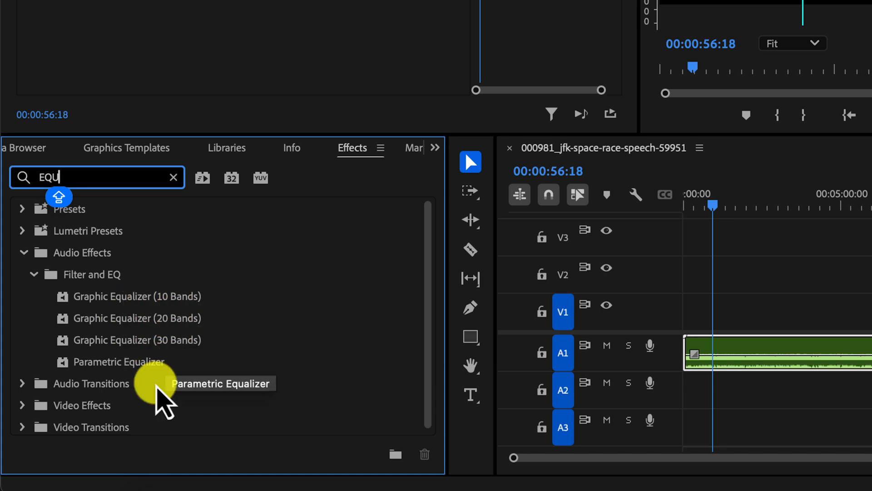
drag(122, 369, 756, 363)
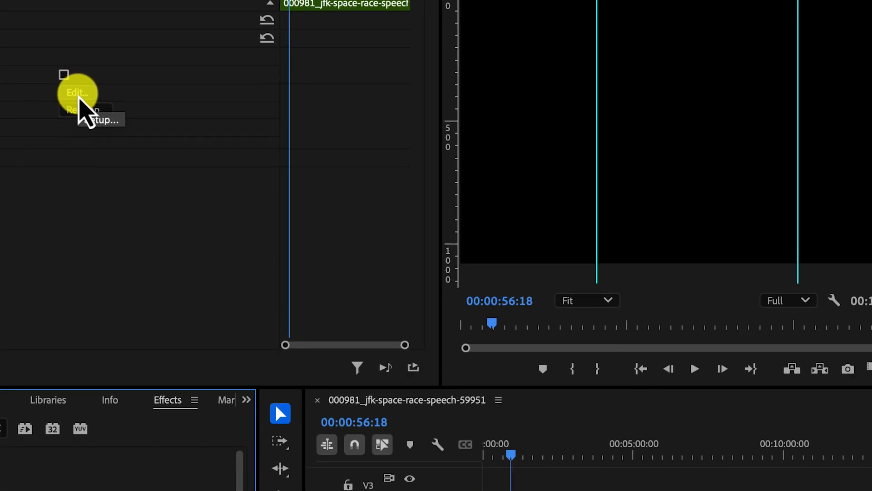
Open the Parametric Equalizer's custom setup and enable the HP band, comparing the speech with and without it during playback
click(96, 108)
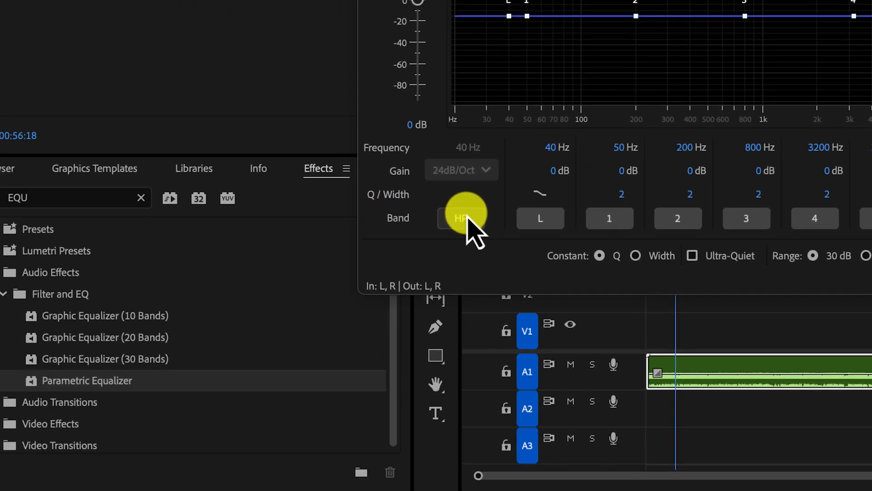
click(193, 370)
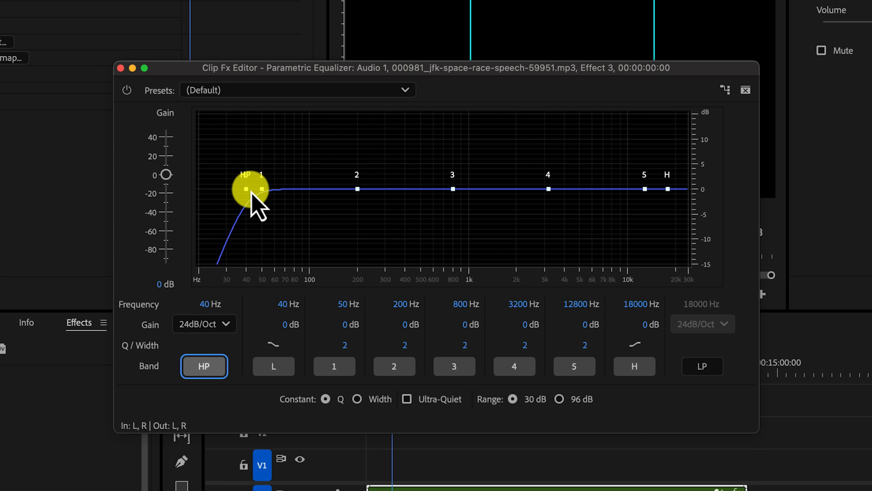
key(space)
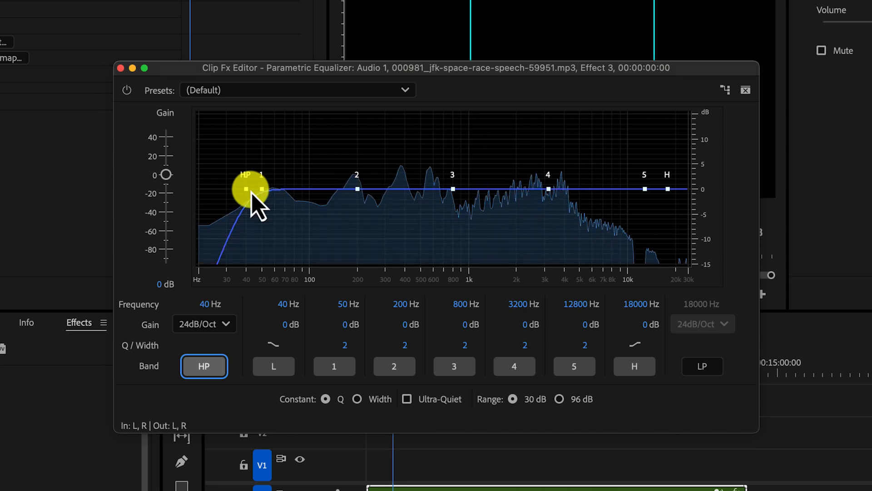
click(205, 366)
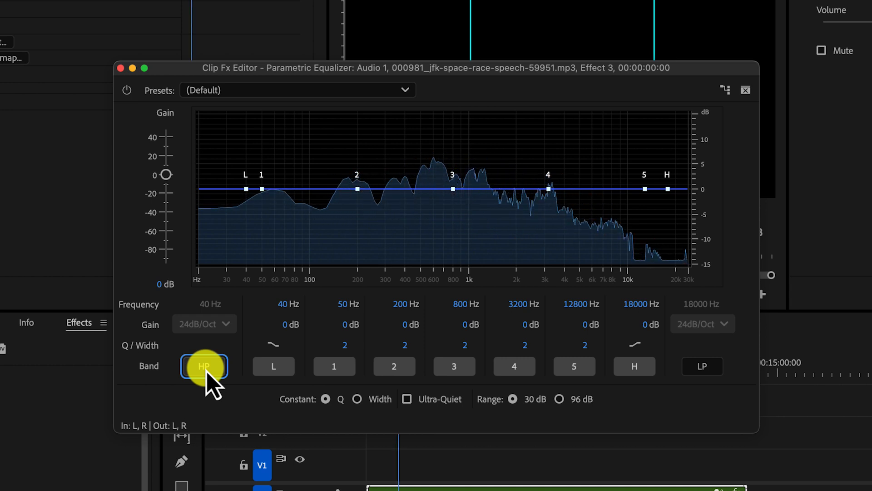
click(205, 366)
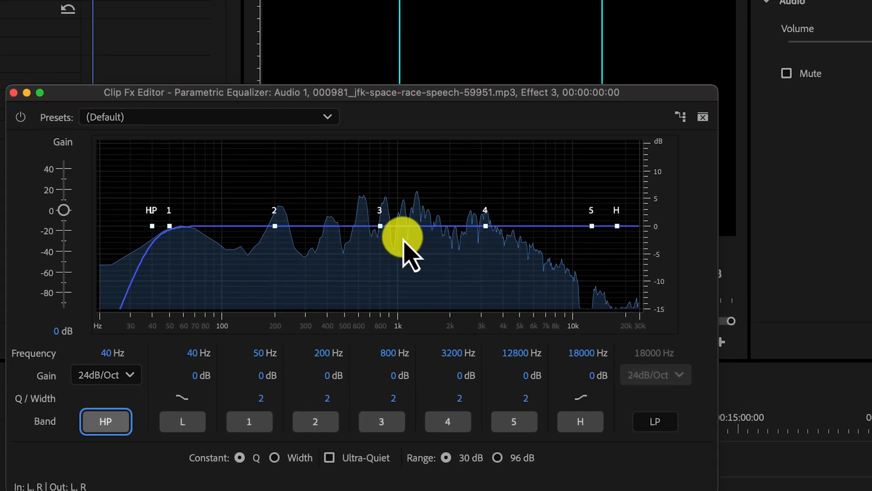
Boost the equalizer's H band to about 11.1 dB at 21407 Hz and band 5 to about 8.7 dB at 10415 Hz
mouse_move(452, 189)
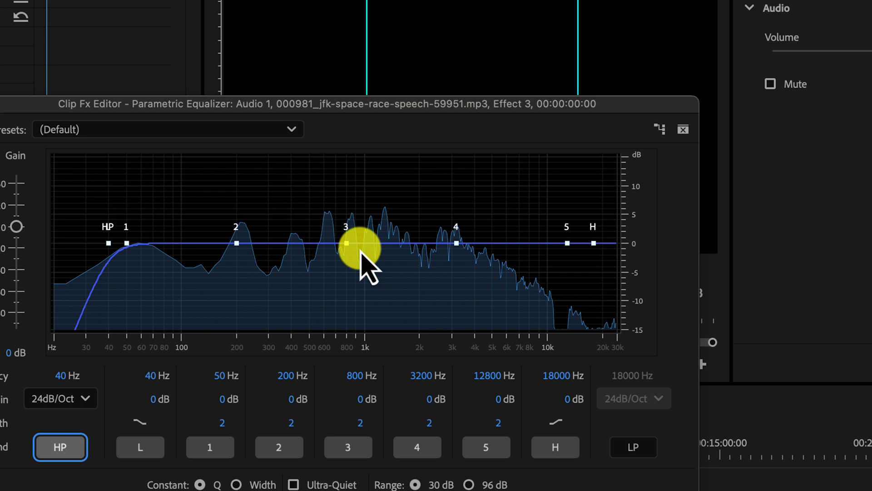
click(593, 243)
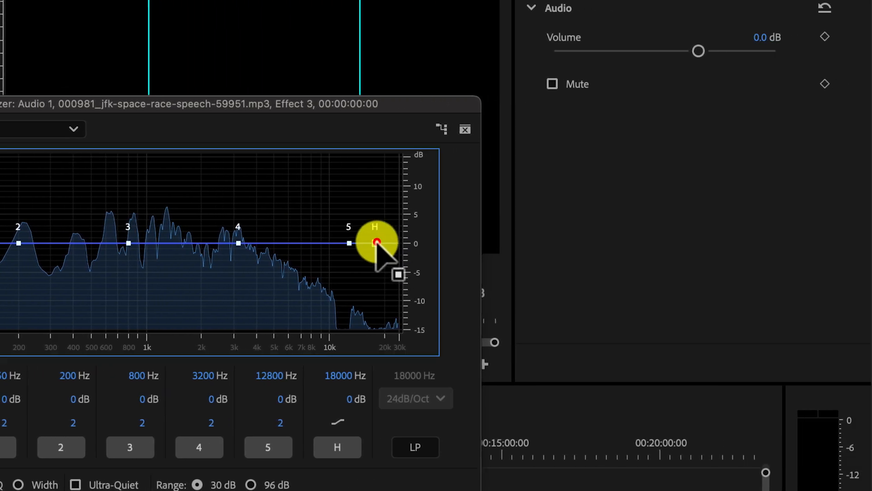
drag(377, 242, 364, 179)
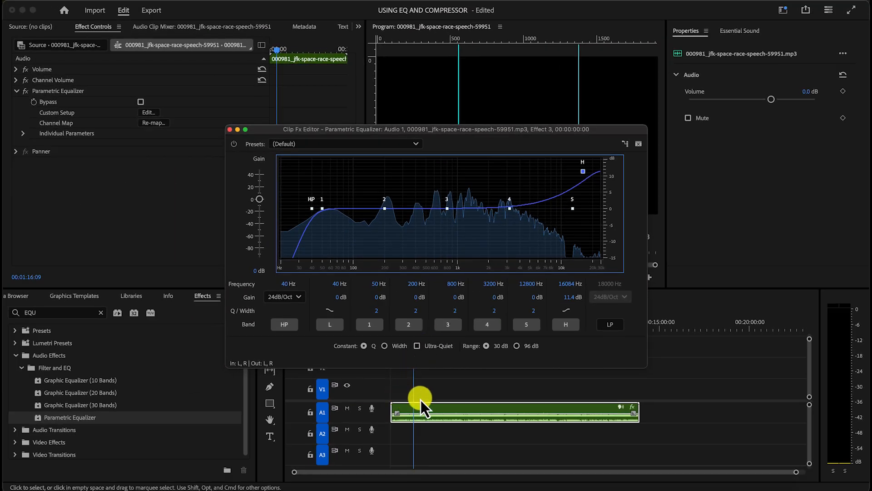
mouse_move(594, 162)
mouse_down()
mouse_move(558, 263)
mouse_move(459, 266)
mouse_move(517, 248)
mouse_move(597, 189)
mouse_move(595, 172)
mouse_up()
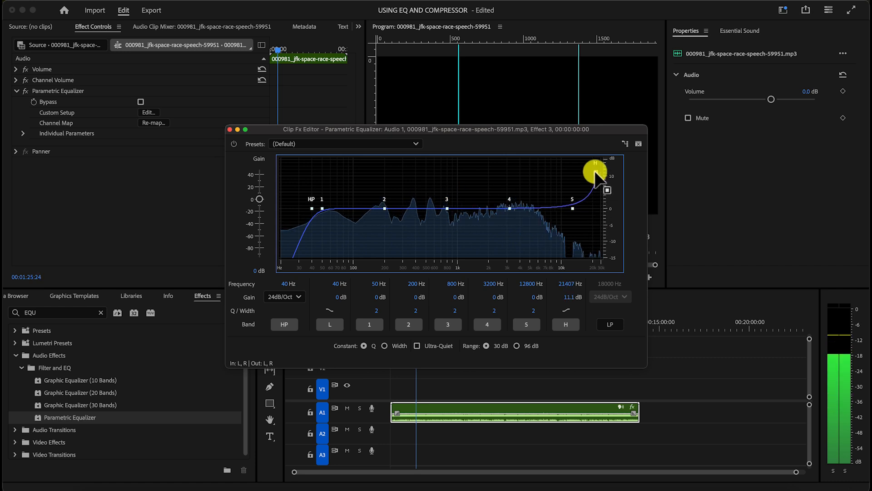
click(572, 209)
drag(572, 209, 562, 179)
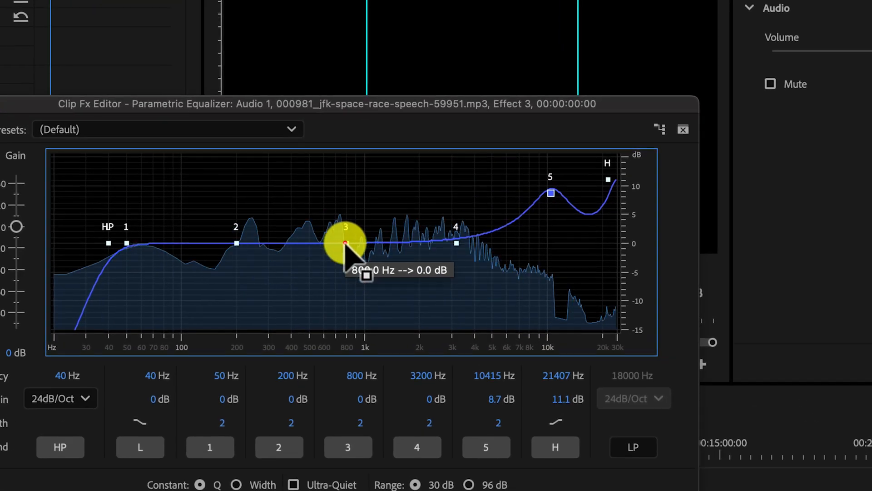
Cut band 3 to about -13.3 dB at 768 Hz and band 2 to about -13.9 dB at 112 Hz
drag(416, 220, 415, 257)
drag(344, 298, 343, 318)
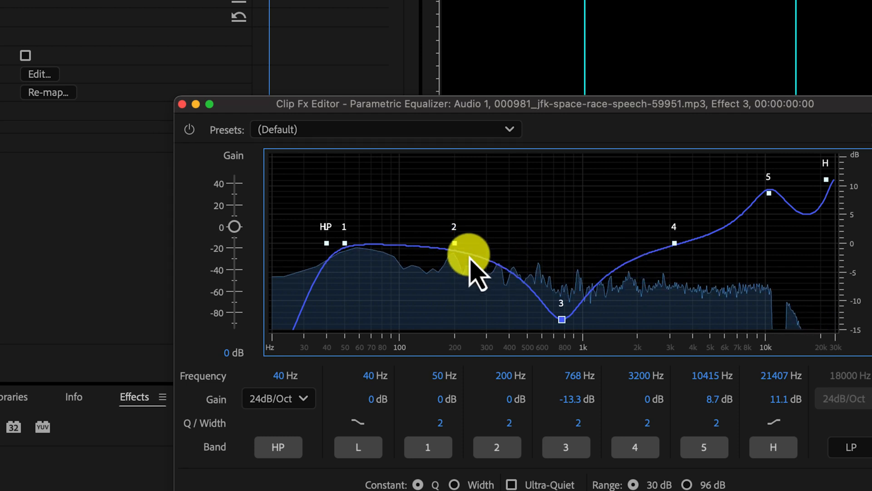
drag(454, 243, 407, 320)
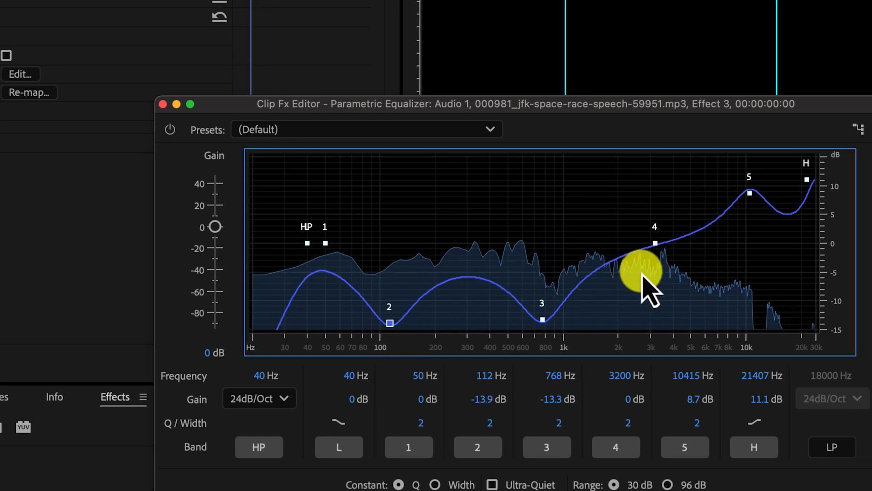
Adjust band 4 to about -9.9 dB at 3357 Hz and band 3 to about -12.8 dB at 759 Hz
drag(456, 243, 469, 317)
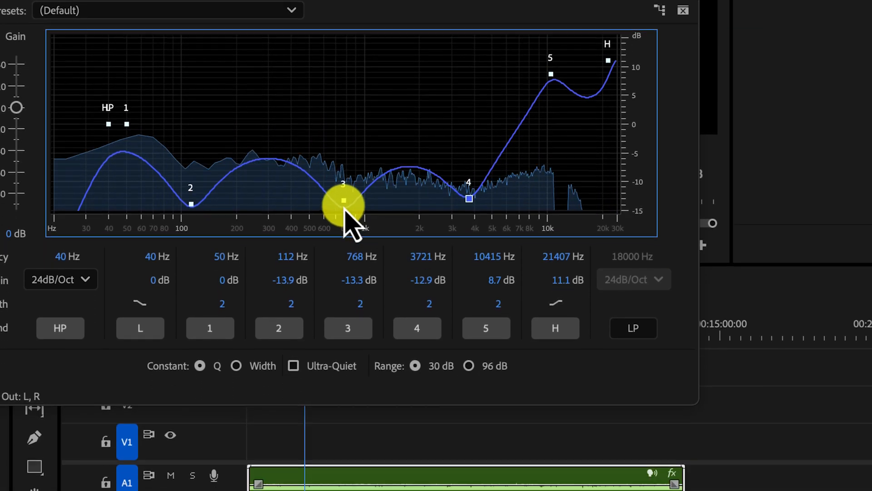
drag(344, 319, 345, 281)
drag(344, 143, 343, 192)
drag(469, 193, 460, 176)
Raise band 2 to about 9.2 dB at 119 Hz and set band 1 to about -0.9 dB at 49 Hz
drag(214, 199, 199, 115)
drag(389, 118, 413, 65)
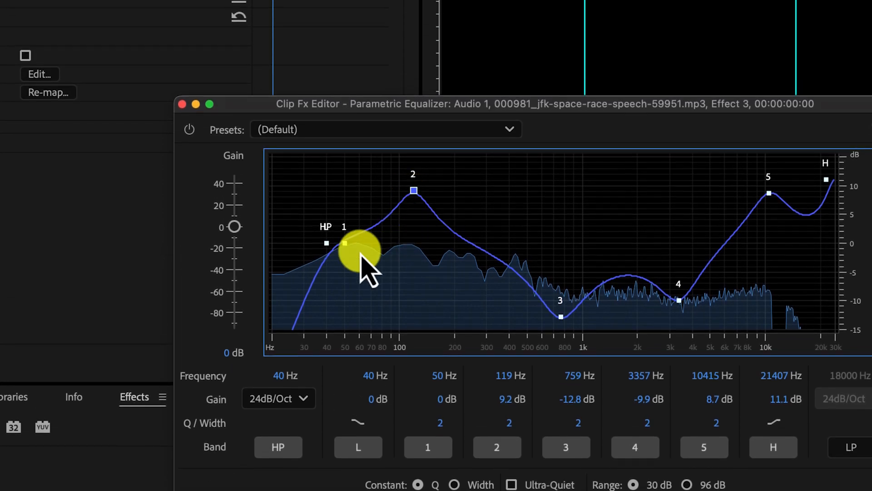
drag(330, 233, 305, 231)
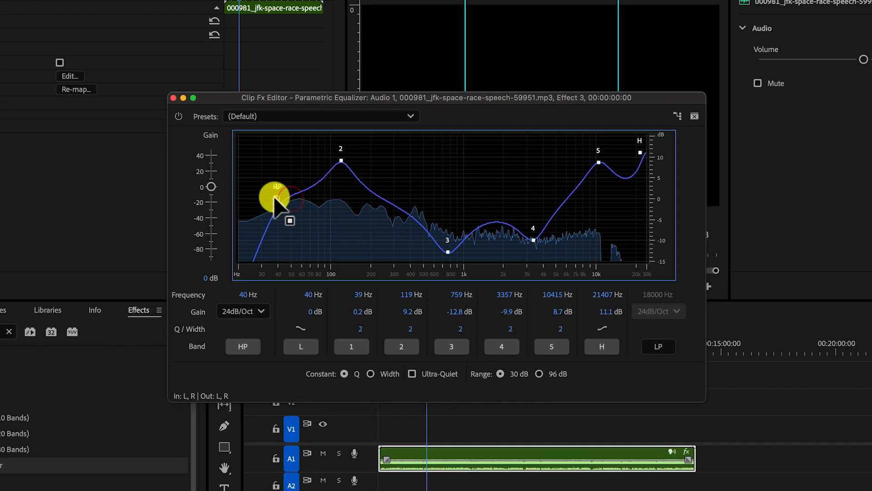
drag(285, 199, 304, 204)
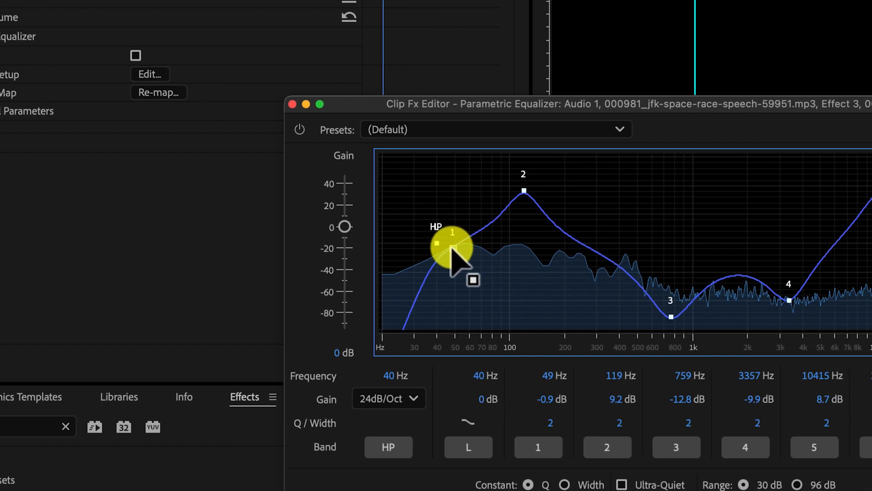
Load the Vocal Enhancer preset and adjust band 3 to about -11.1 dB at 378 Hz with a Q of 4.7
click(433, 132)
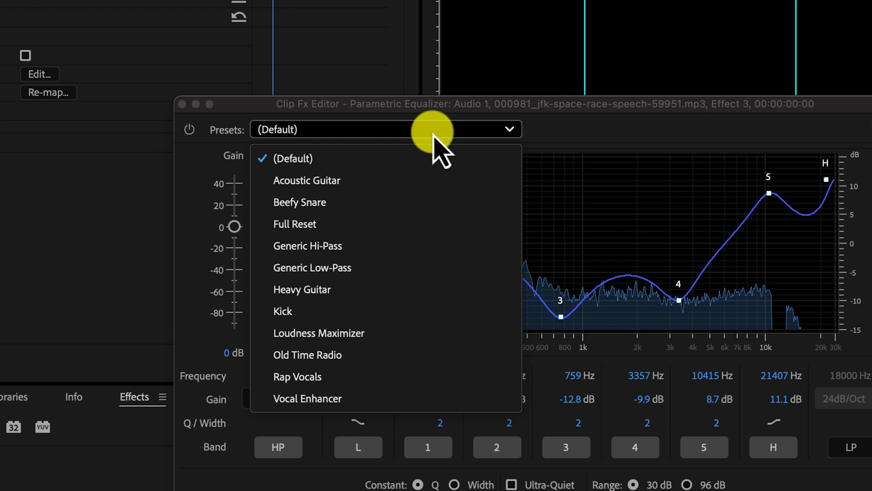
click(302, 399)
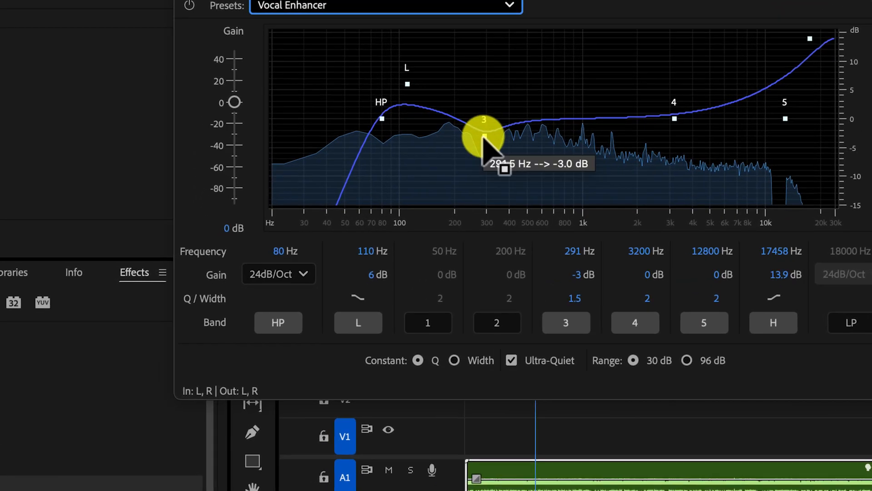
drag(484, 136, 505, 182)
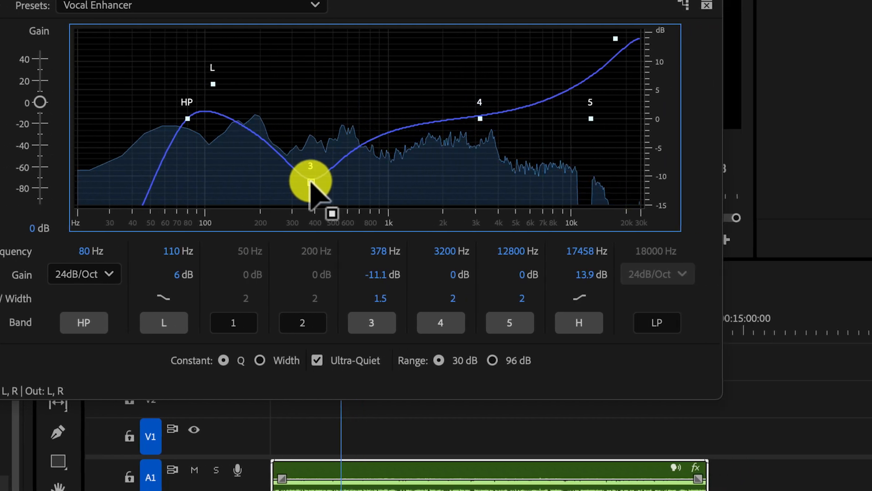
drag(350, 301, 367, 302)
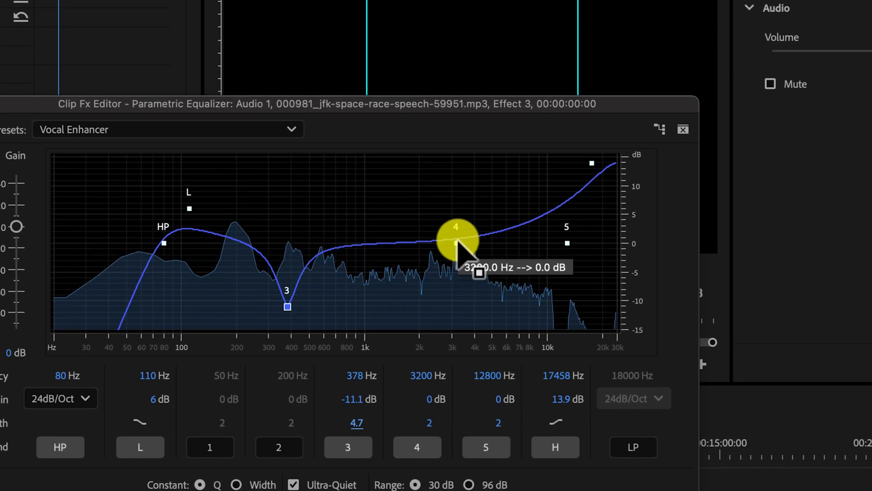
Cut band 4 of the equalizer to about -12.5 dB at 3679 Hz
click(456, 118)
drag(457, 240, 461, 287)
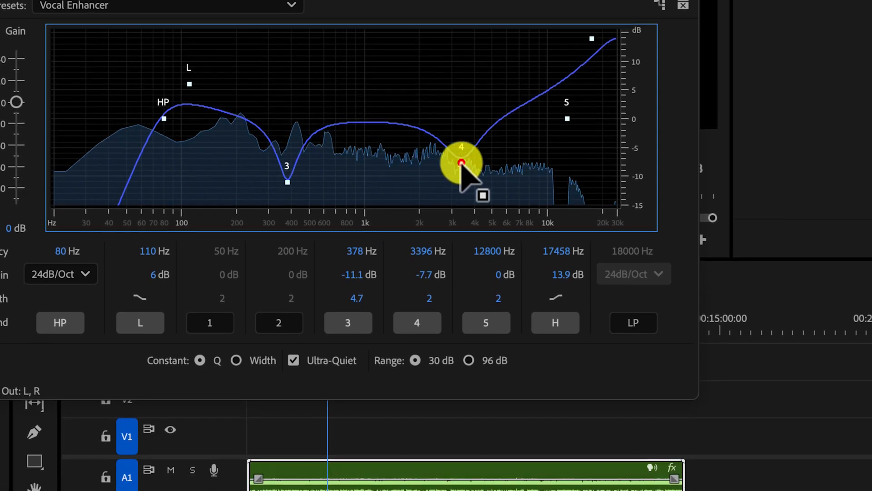
drag(463, 195, 468, 219)
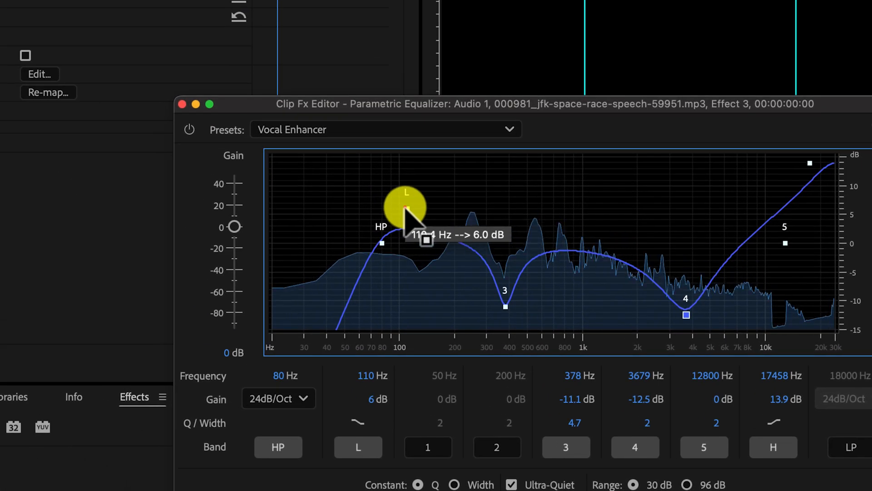
Adjust the L band to about 7.4 dB at 116 Hz and lower the HP band's frequency to about 63 Hz
drag(189, 84, 189, 137)
drag(407, 261, 412, 200)
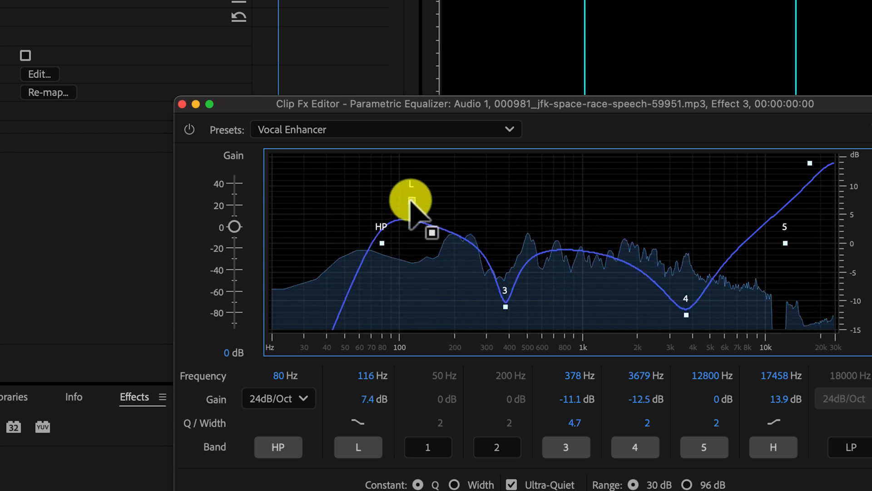
drag(382, 243, 363, 272)
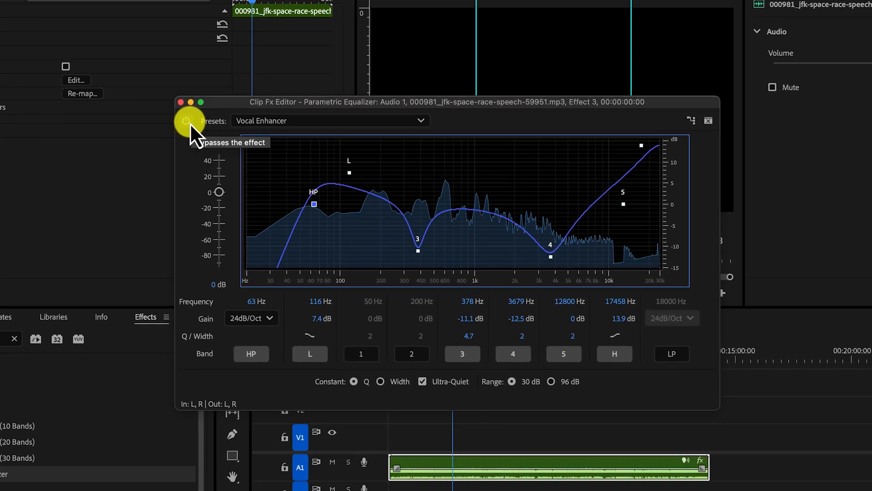
Compare the speech with the equalizer bypassed and active, leave the effect active, and close its editor
click(412, 255)
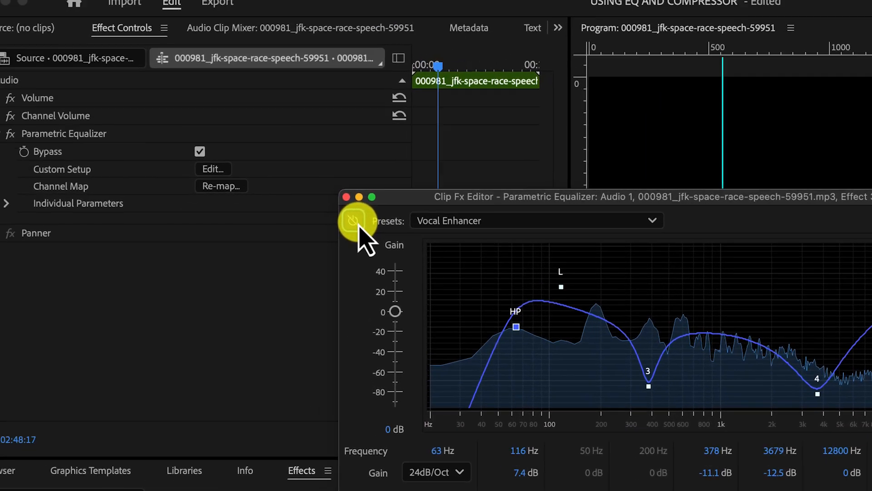
click(181, 117)
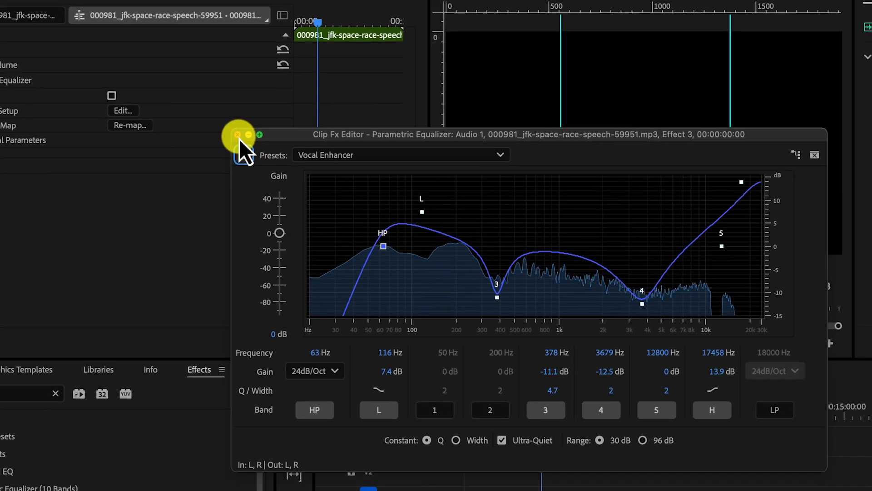
click(400, 228)
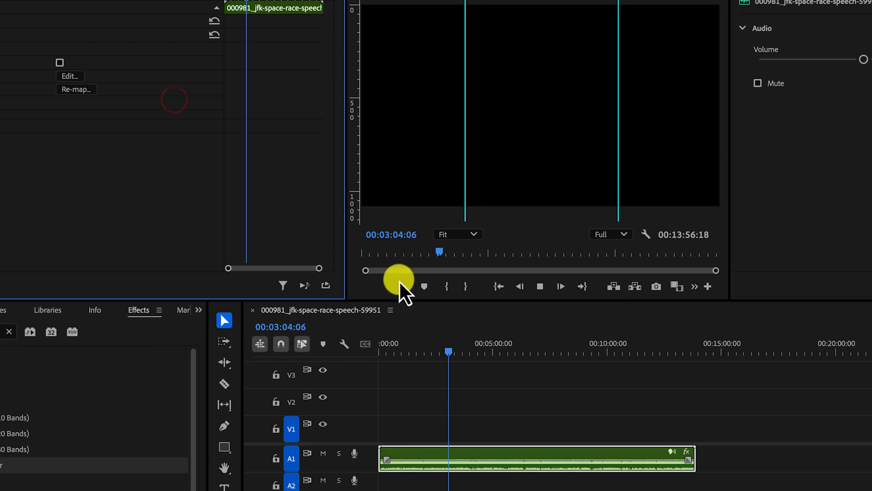
Stop playback, search the effects for "COMPRESS" and apply the Multiband Compressor to the speech clip on A1
key(space)
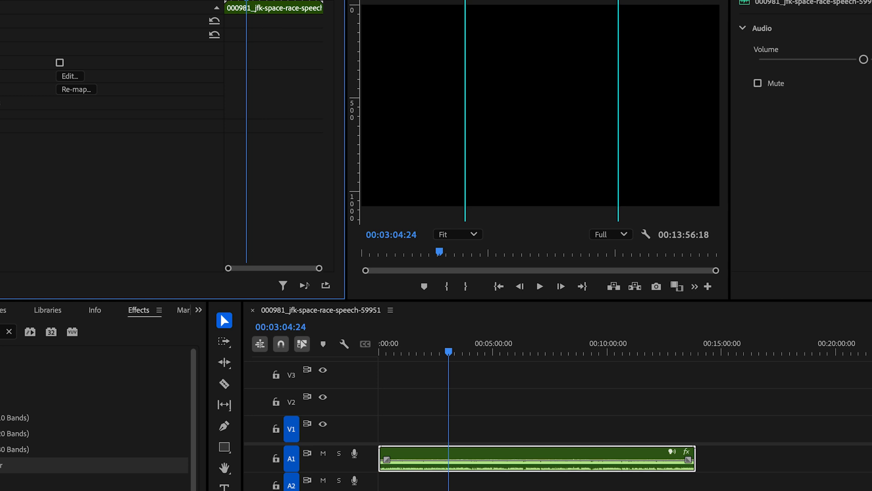
click(8, 331)
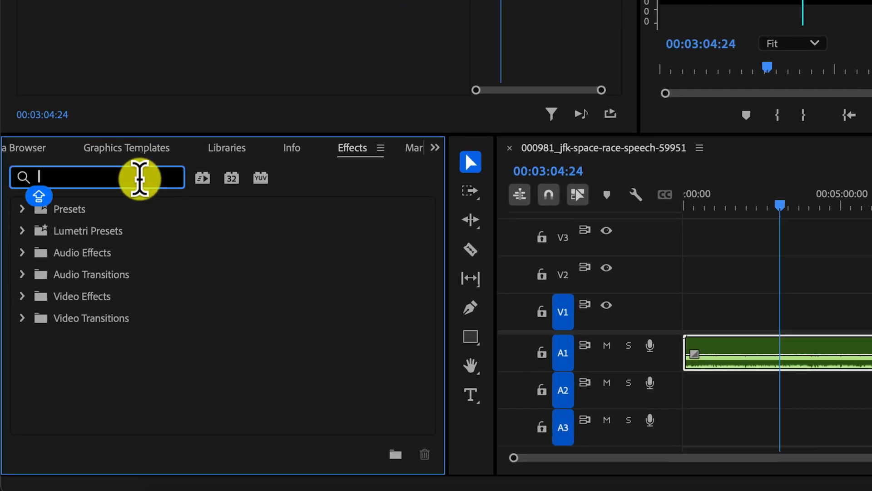
text(COMP)
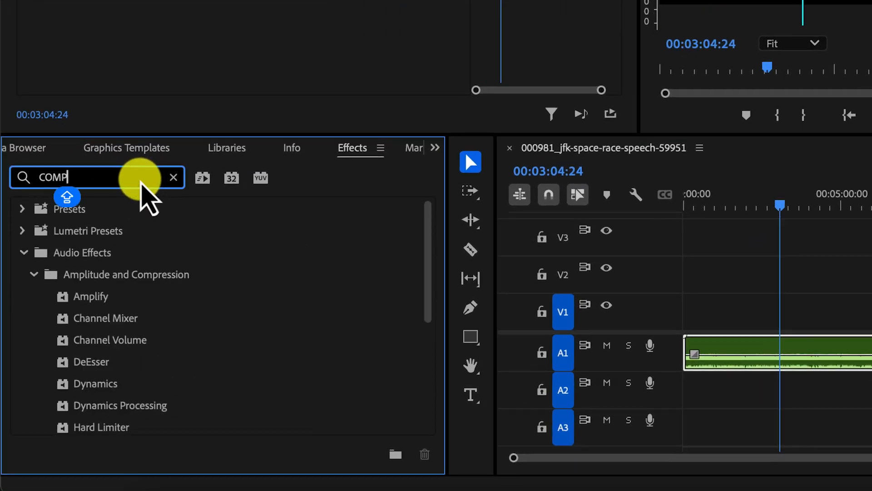
text(RESS)
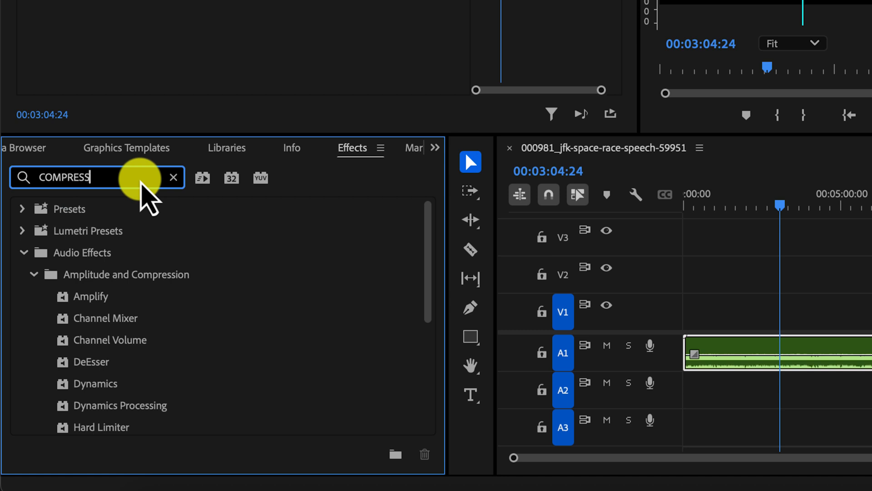
scroll(169, 389, down, 3)
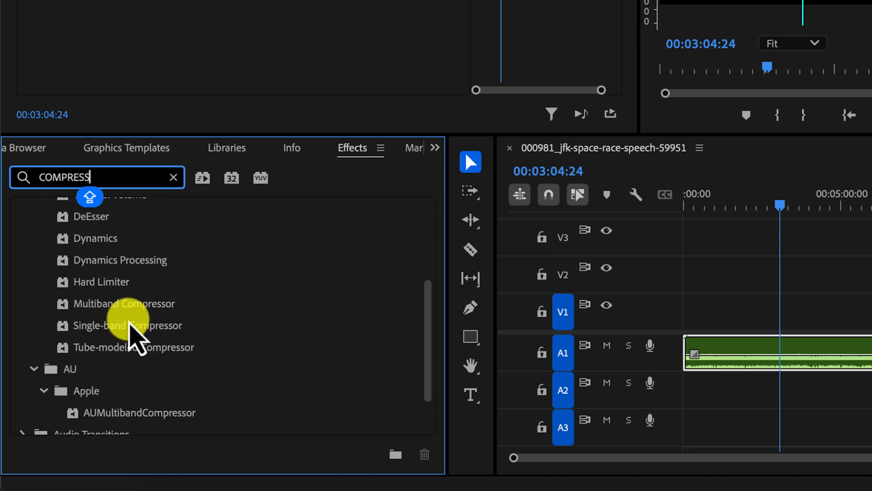
scroll(136, 318, up, 2)
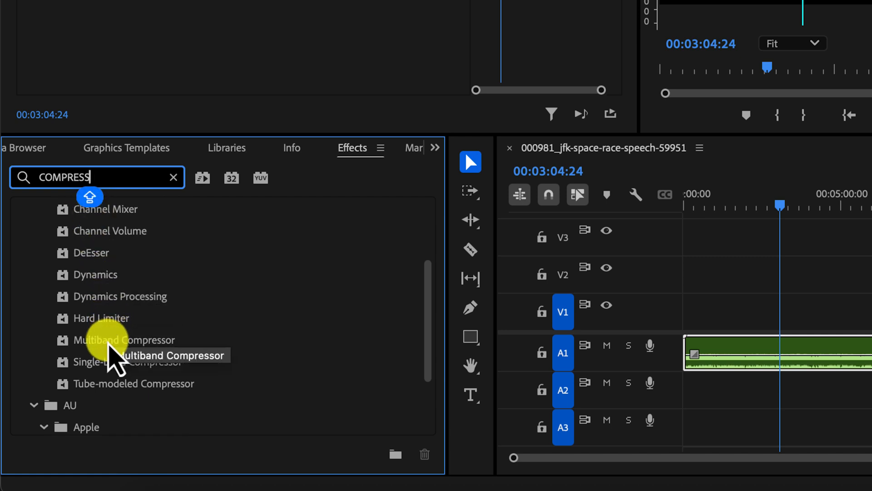
drag(123, 341, 787, 359)
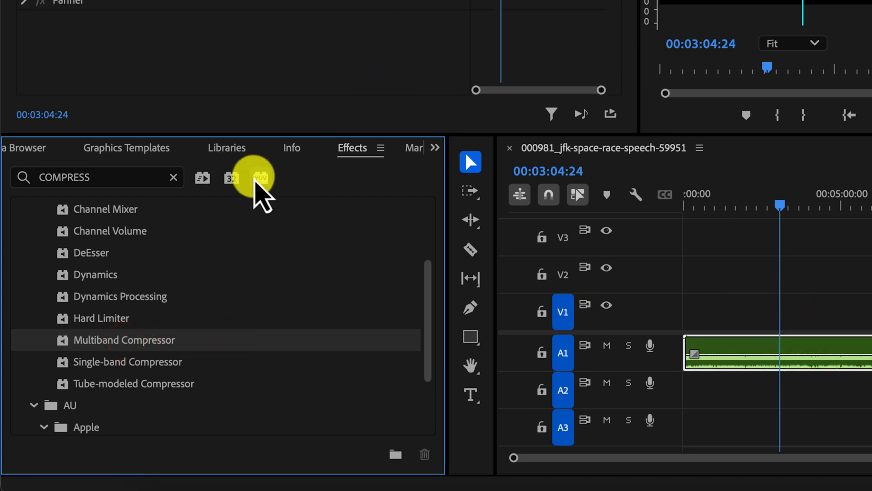
Open the Multiband Compressor's editor and play the speech from about the two-minute mark with the default preset
click(259, 182)
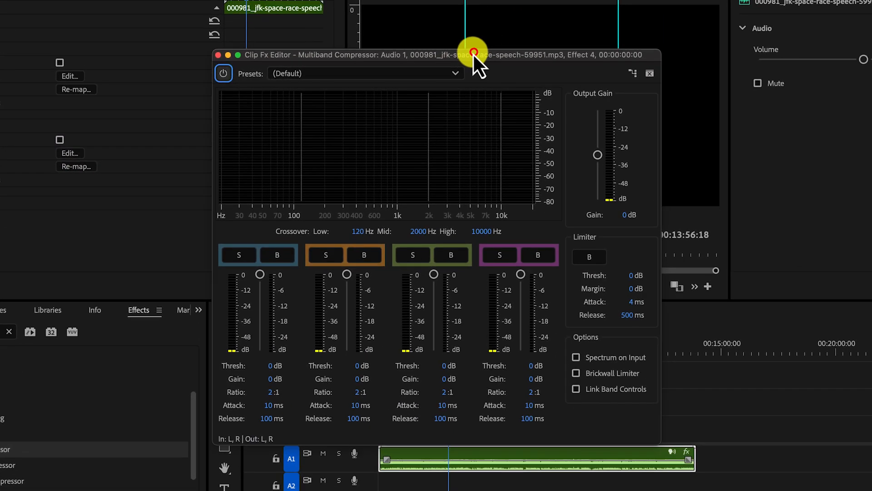
drag(624, 44, 318, 2)
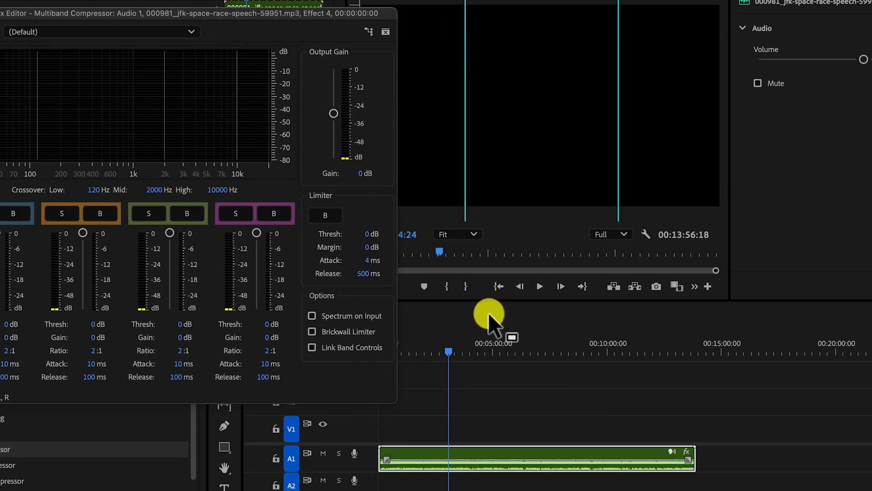
click(428, 352)
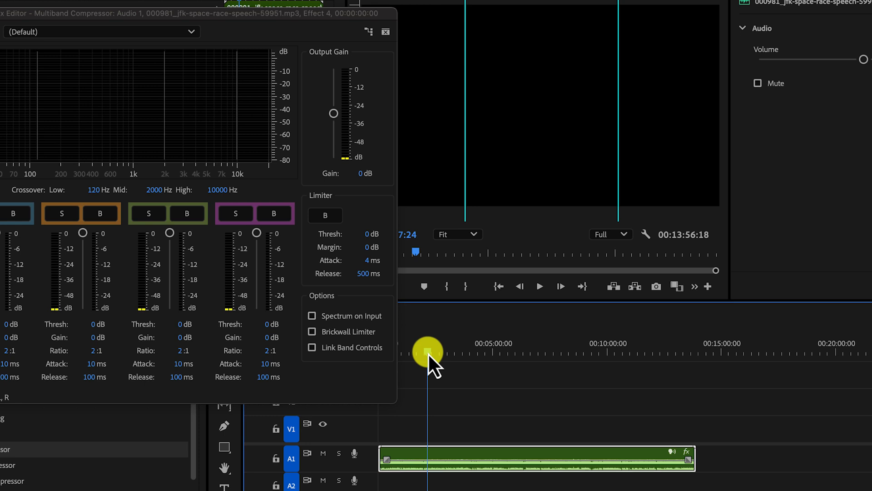
key(space)
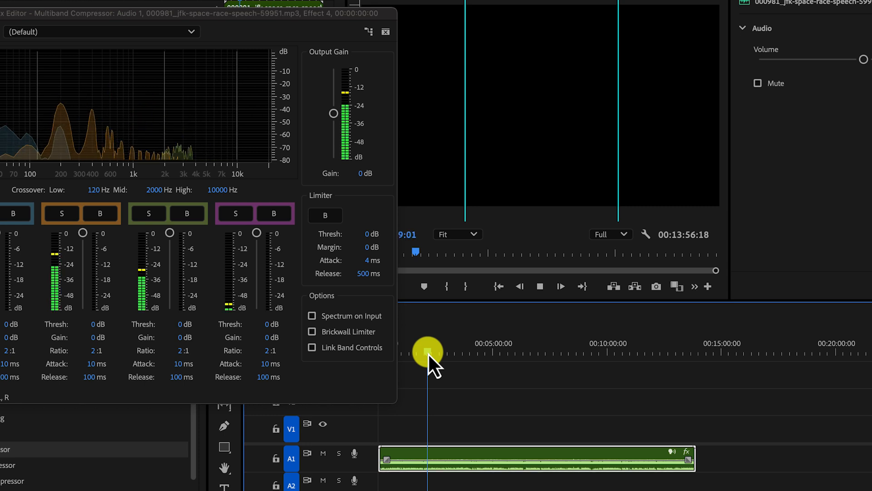
key(space)
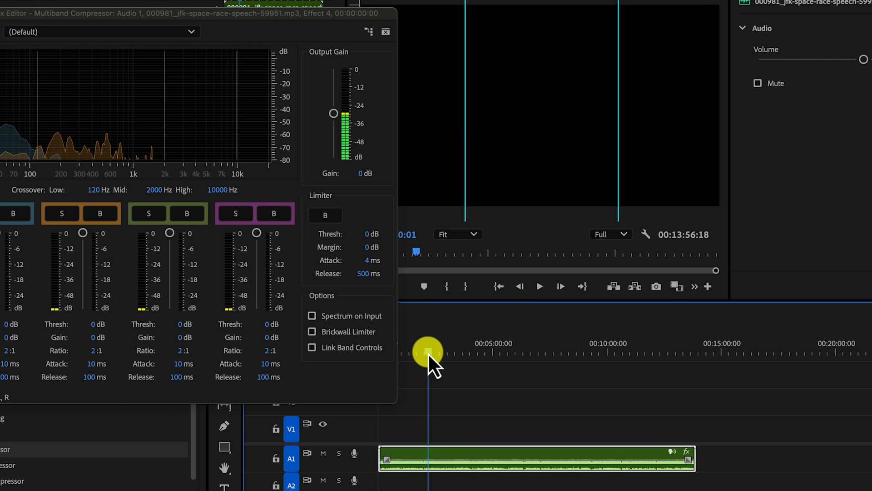
key(space)
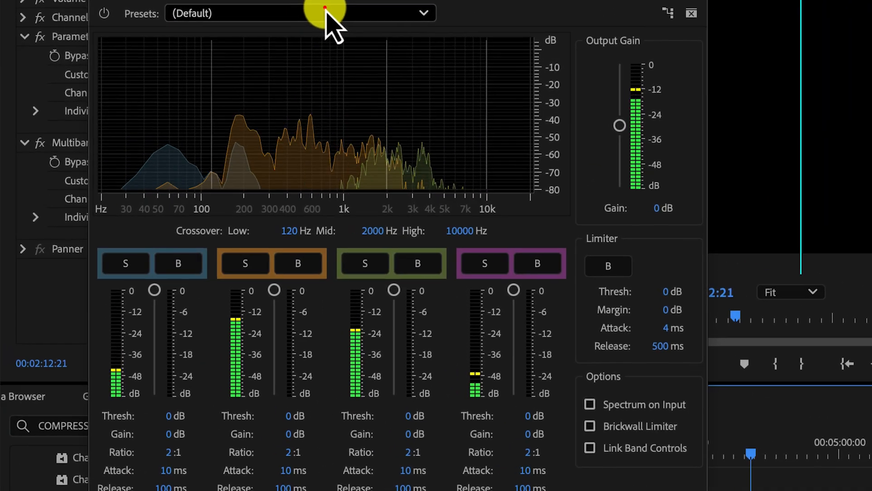
Try the Raise Vocals preset on the Multiband Compressor and play the speech with it
click(119, 31)
click(326, 11)
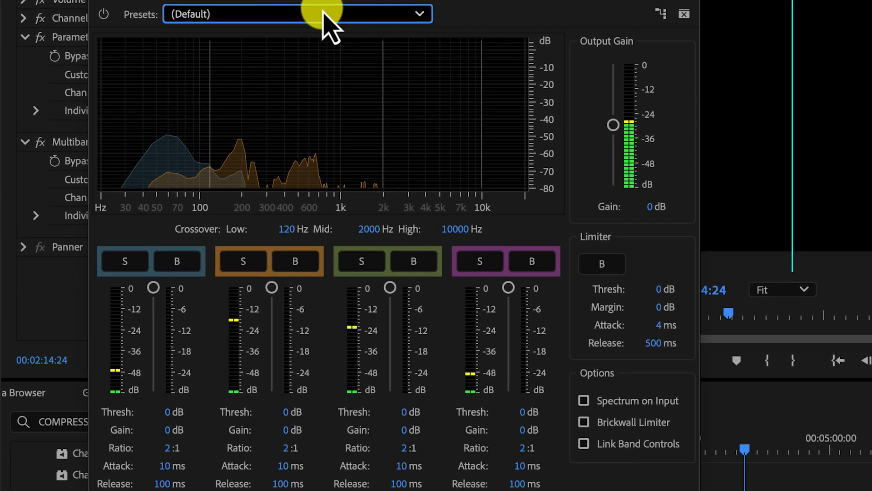
click(260, 27)
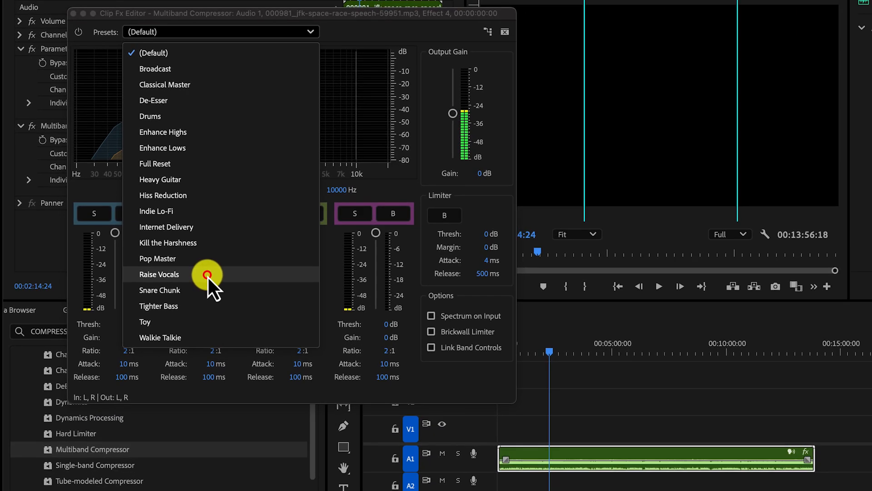
click(282, 348)
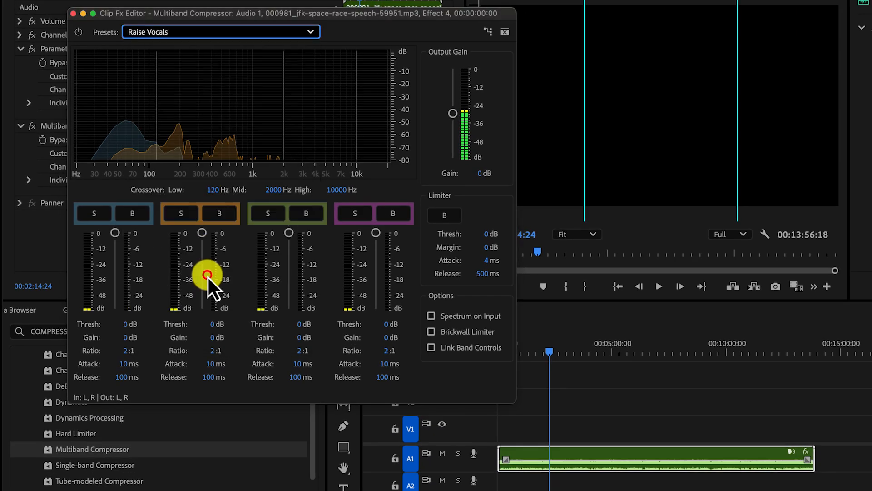
key(space)
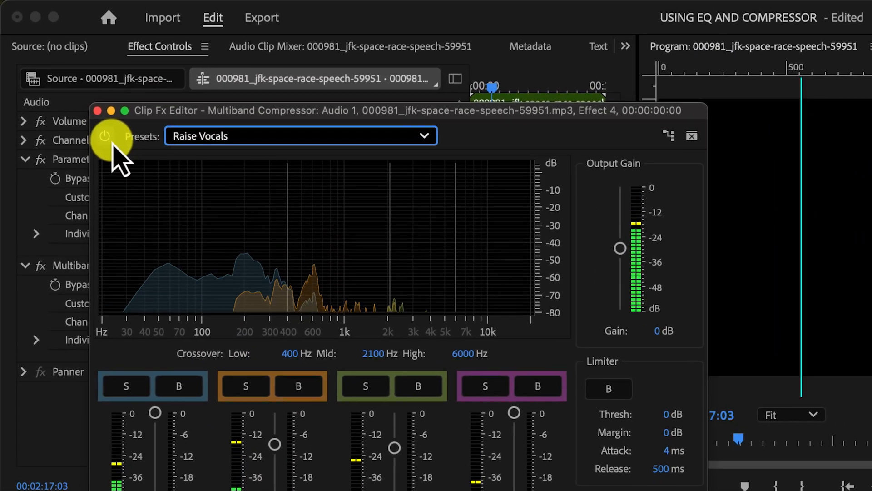
Compare the speech with the Multiband Compressor bypassed and active, and leave the effect active
click(79, 32)
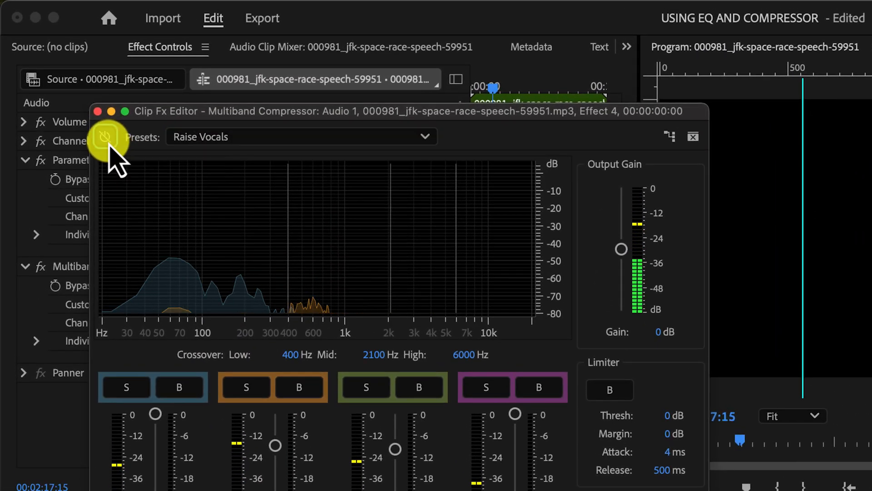
click(108, 142)
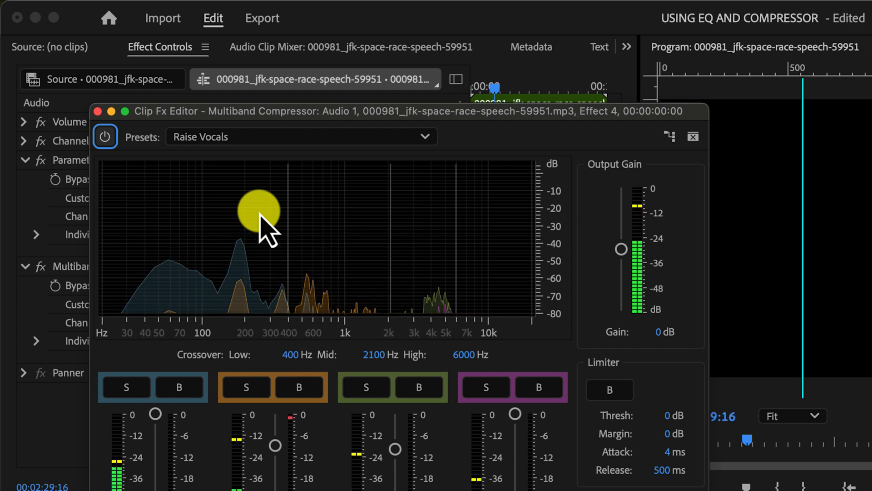
click(105, 136)
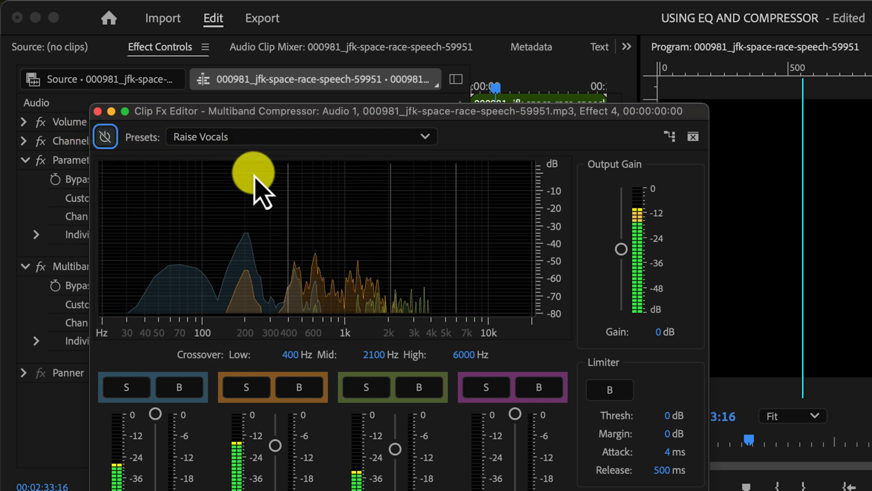
click(105, 136)
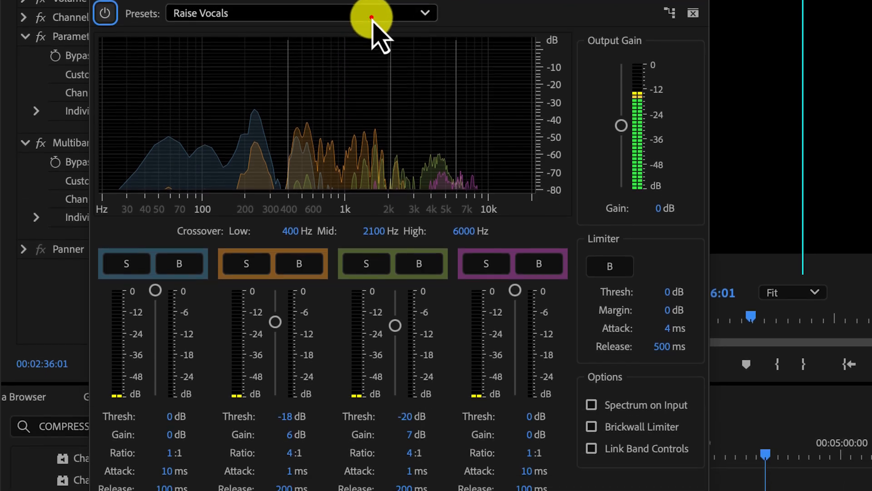
Load the Broadcast preset in the Multiband Compressor and listen to the speech with it
click(368, 138)
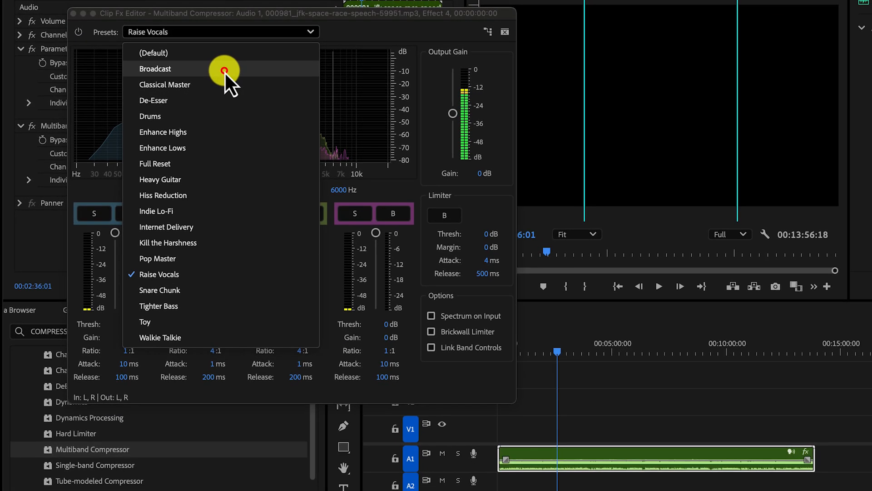
click(266, 69)
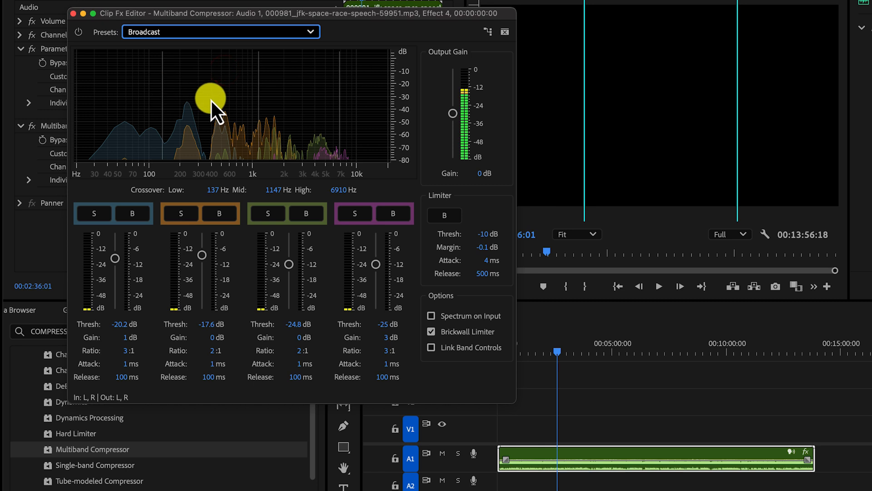
key(space)
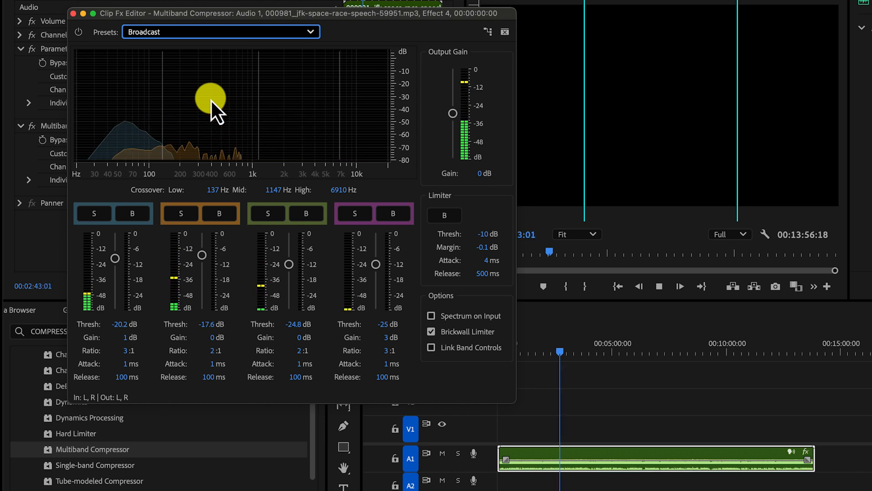
key(space)
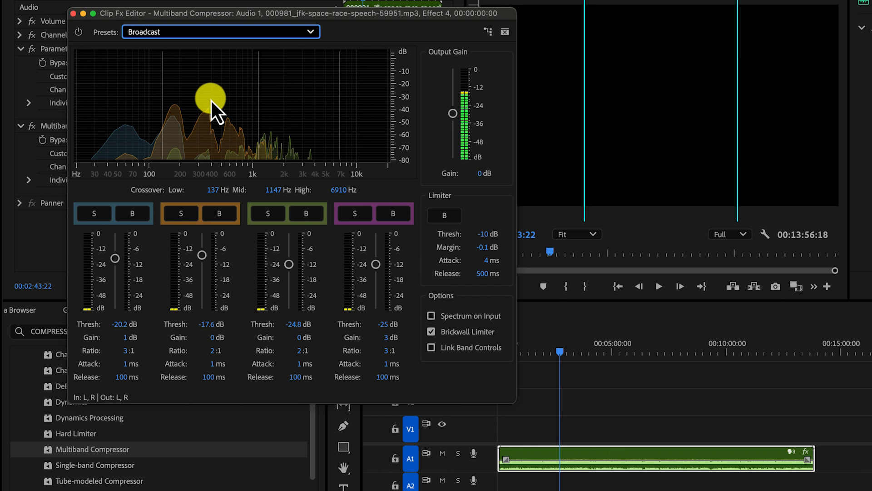
key(space)
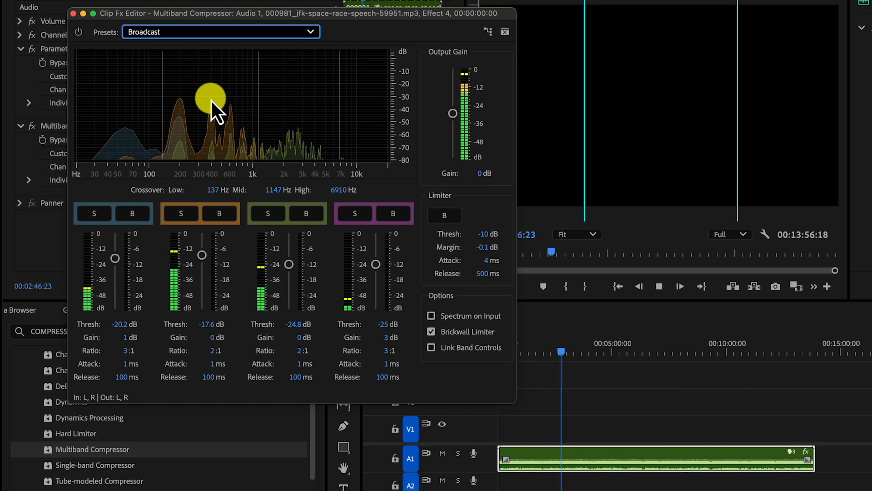
key(space)
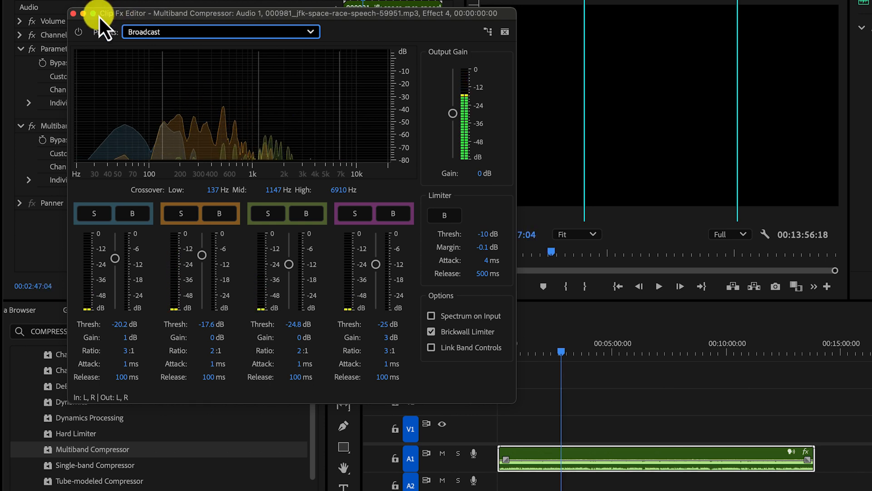